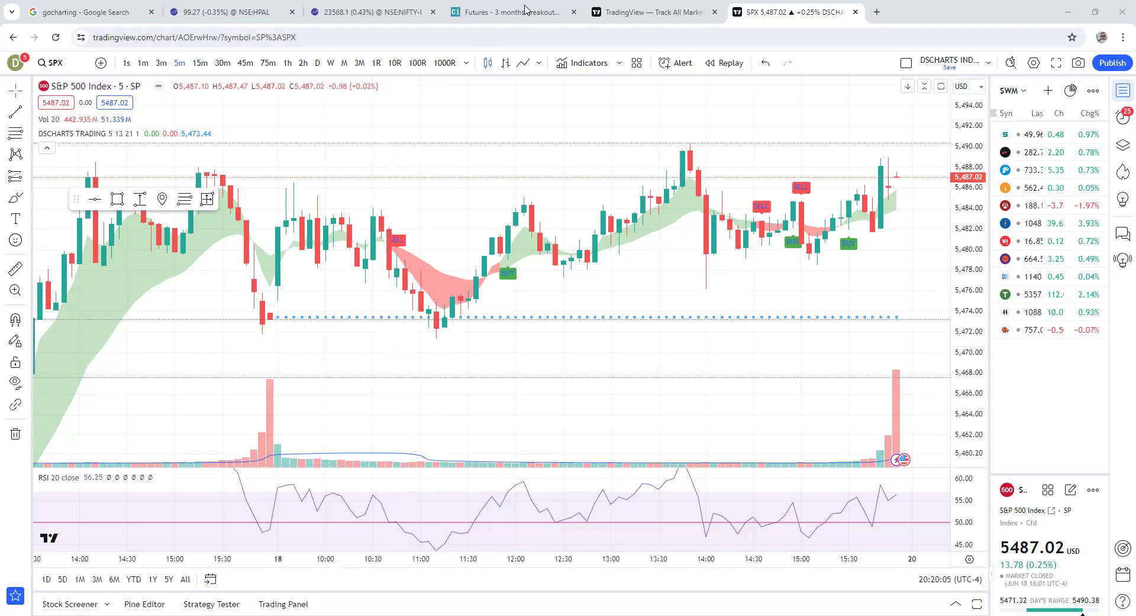
Step: Return to the Chartink 'Futures - 3 months breakout' results, with five stocks led by CANFINHOME
left_click(525, 10)
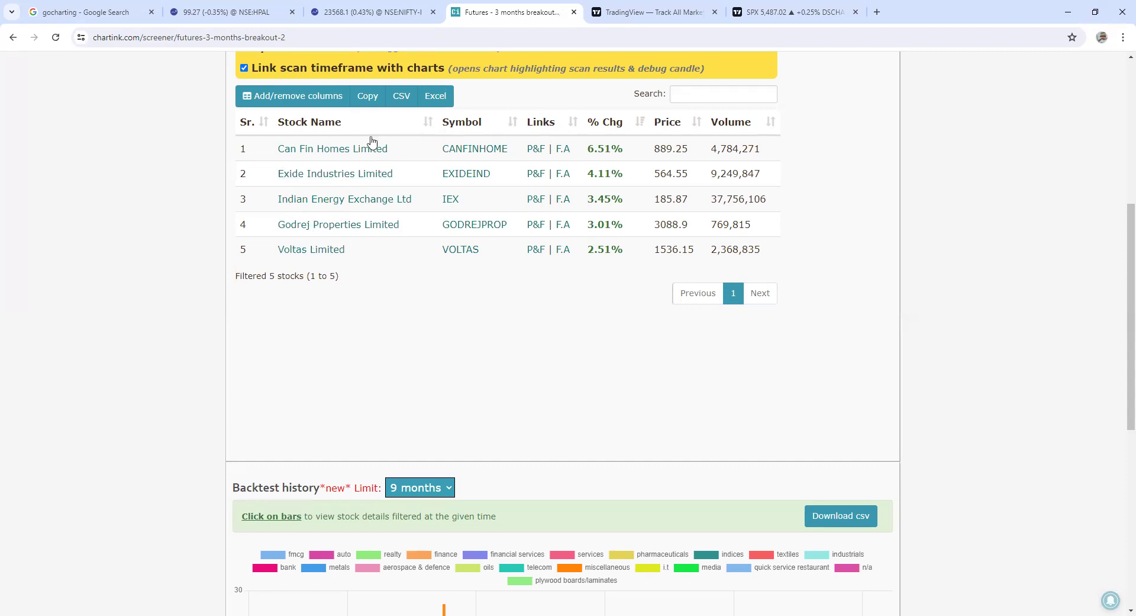
Step: Copy 'Can Fin Homes Limited' from Chartink and load CAN FIN HOMES LTD. (BSE) on the 5-minute chart
left_click_drag(394, 151, 277, 149)
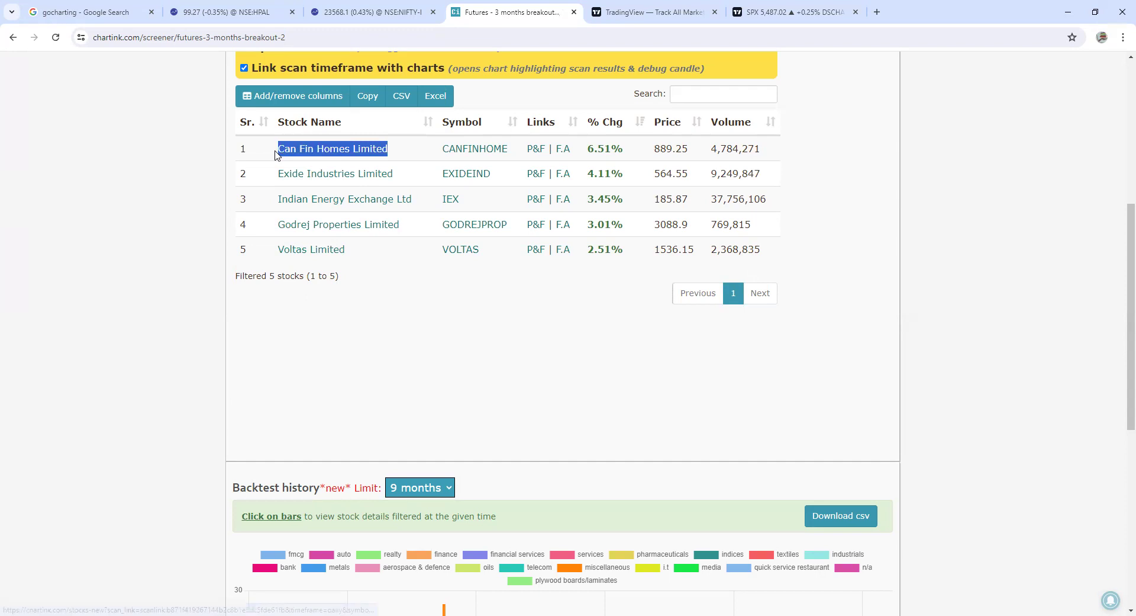
left_click(836, 22)
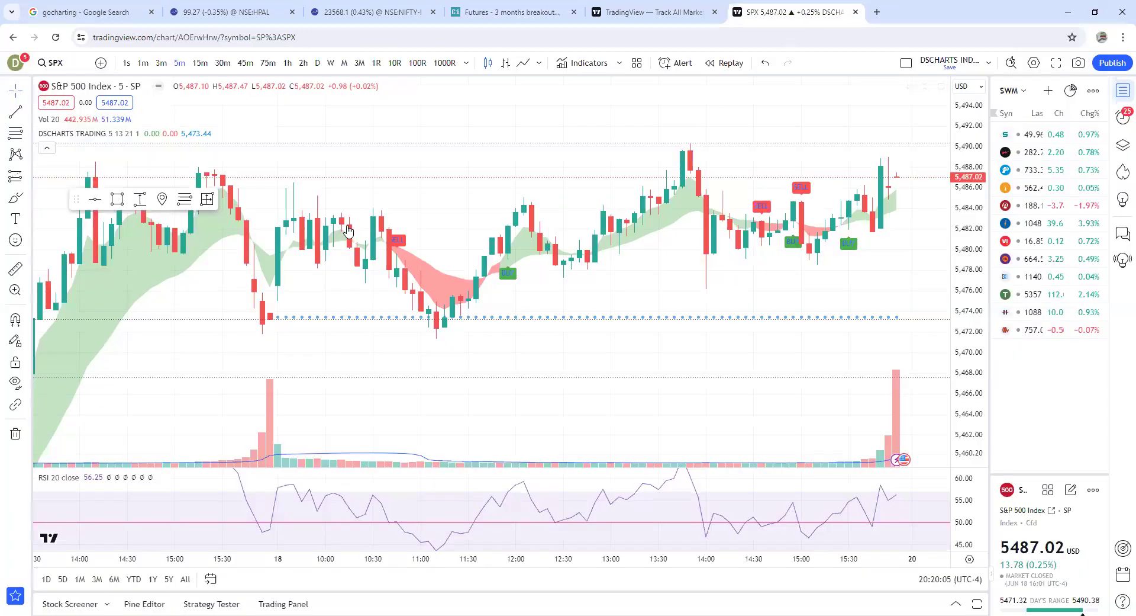
left_click(53, 63)
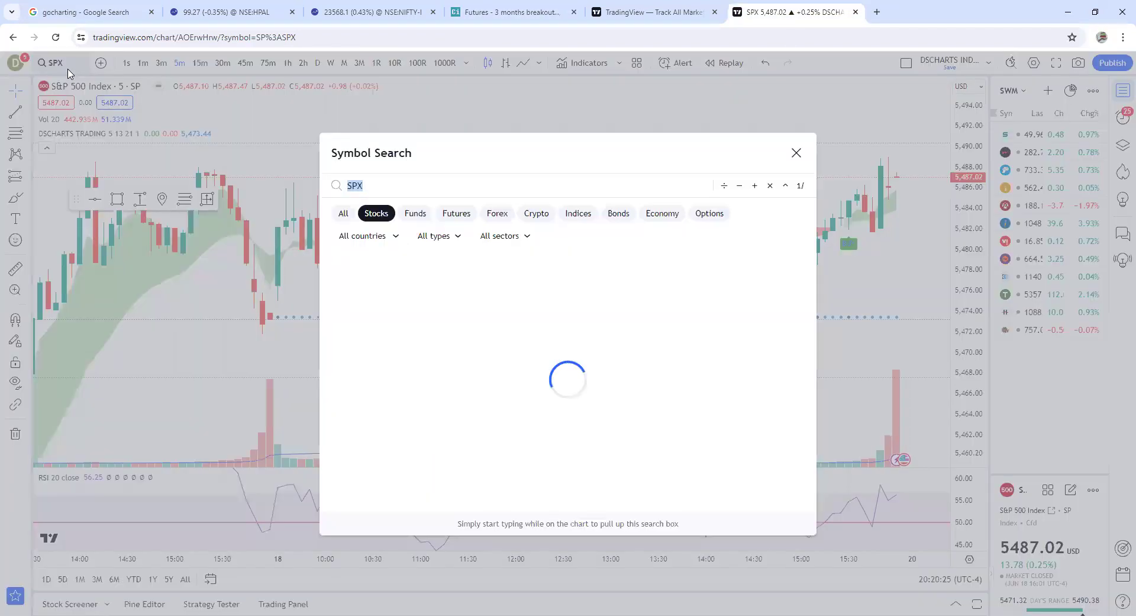
type("CAN FIN HOMES LIMITED")
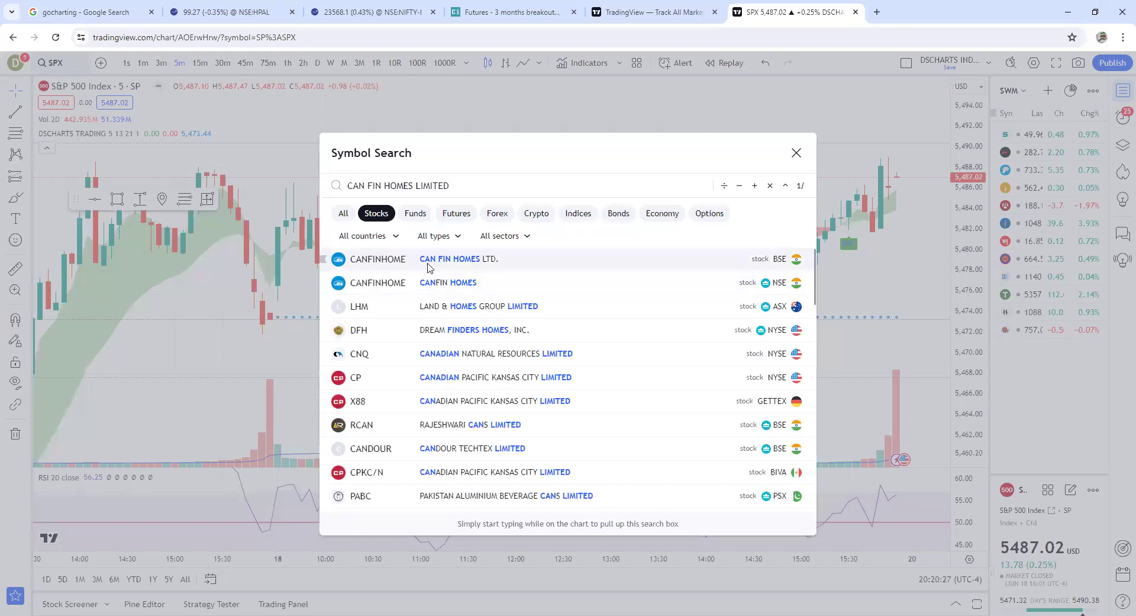
left_click(461, 256)
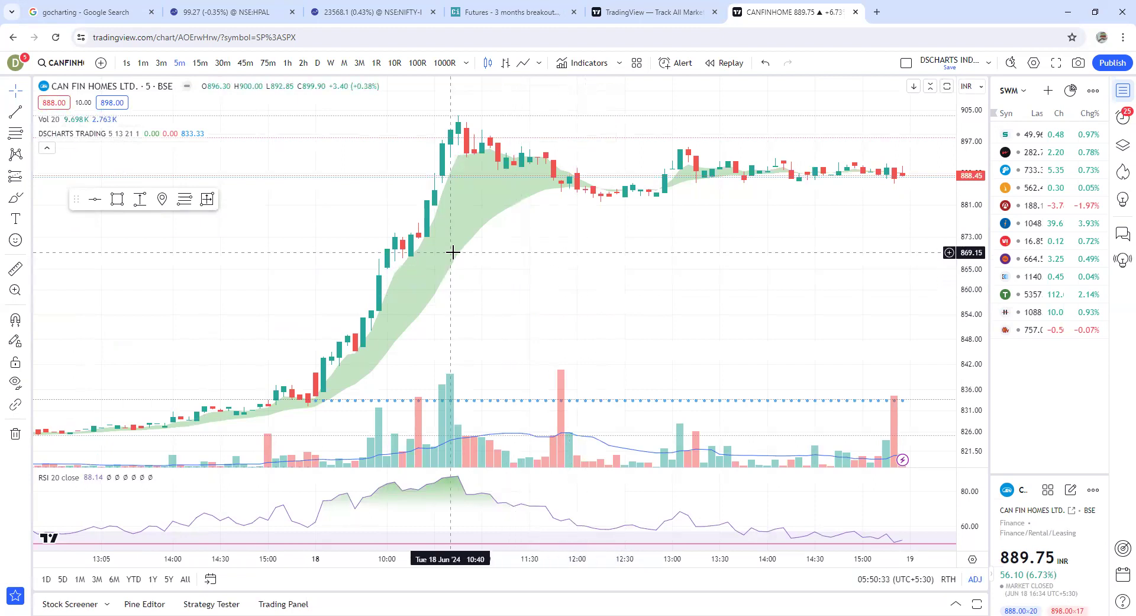
Step: Pan and zoom the chart to review recent days and the 18 Jun breakout from 833 to 900
left_click_drag(968, 225, 972, 245)
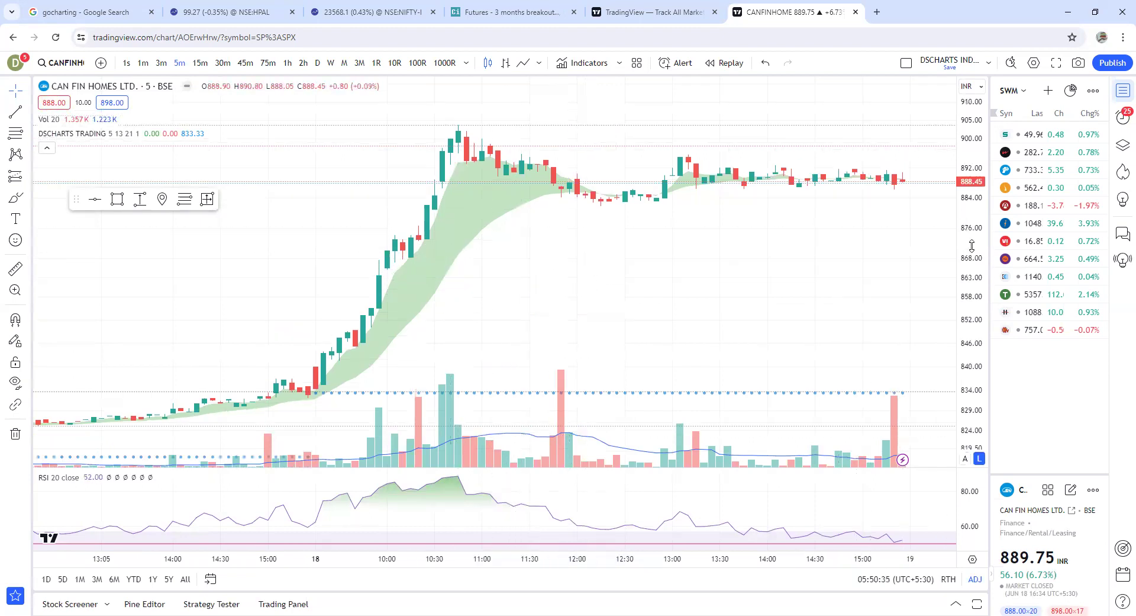
left_click_drag(661, 272, 678, 256)
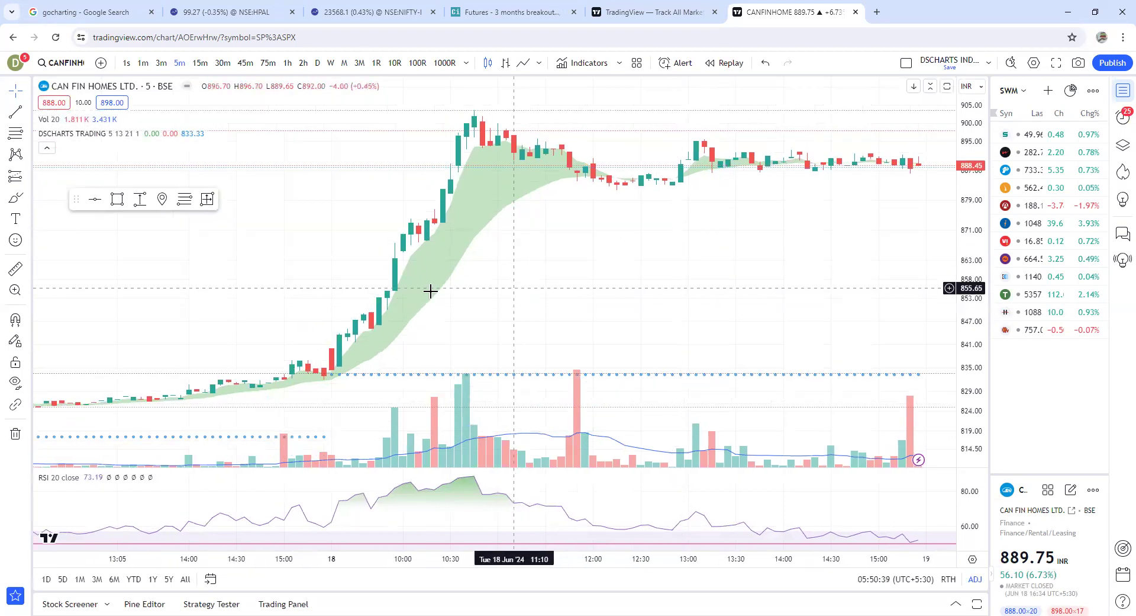
scroll(472, 274, "down", 2)
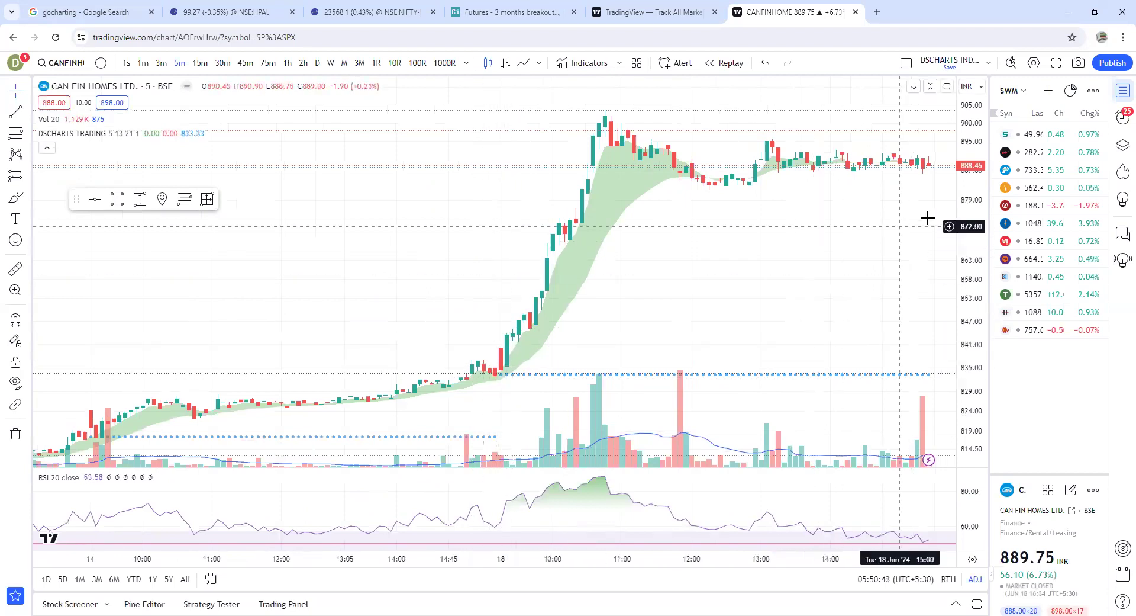
left_click_drag(438, 201, 568, 174)
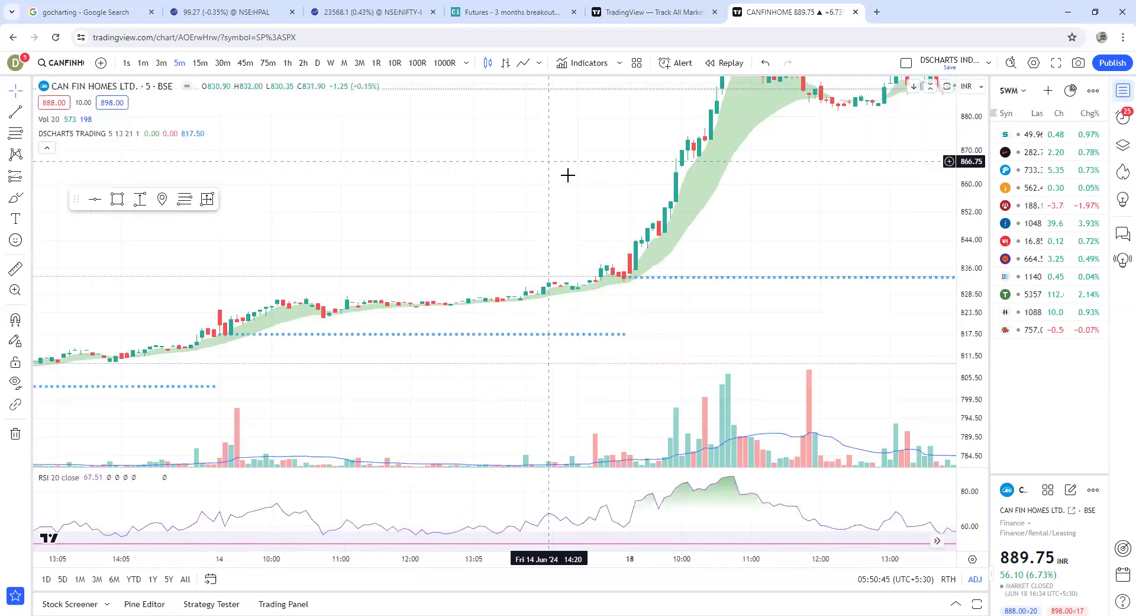
scroll(581, 180, "down", 2)
scroll(563, 324, "down", 2)
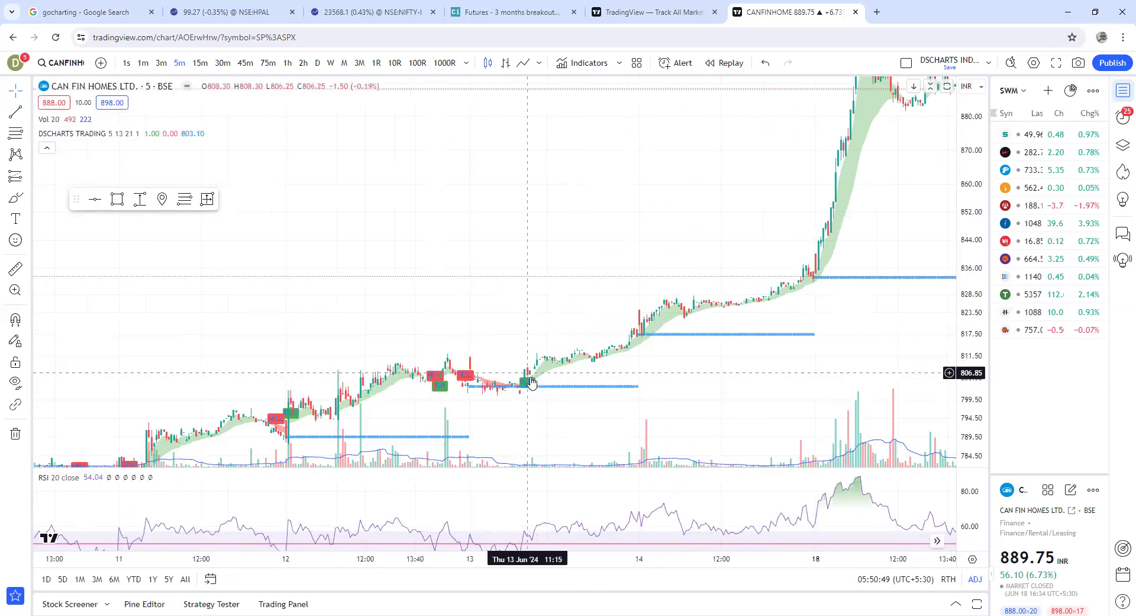
left_click_drag(683, 249, 543, 319)
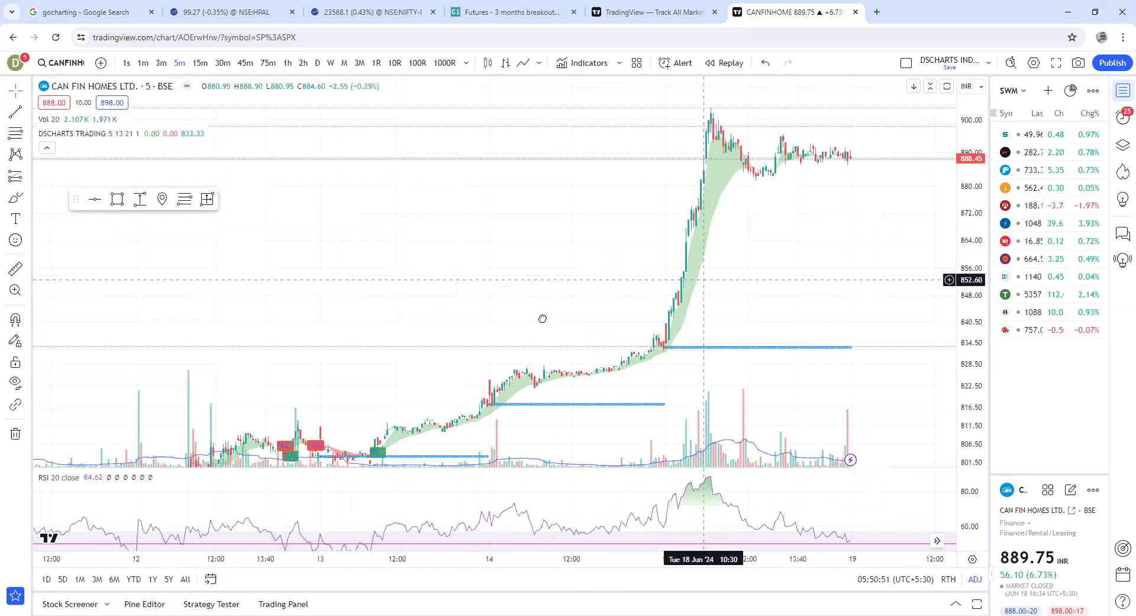
left_click_drag(642, 297, 693, 256)
scroll(693, 255, "up", 1)
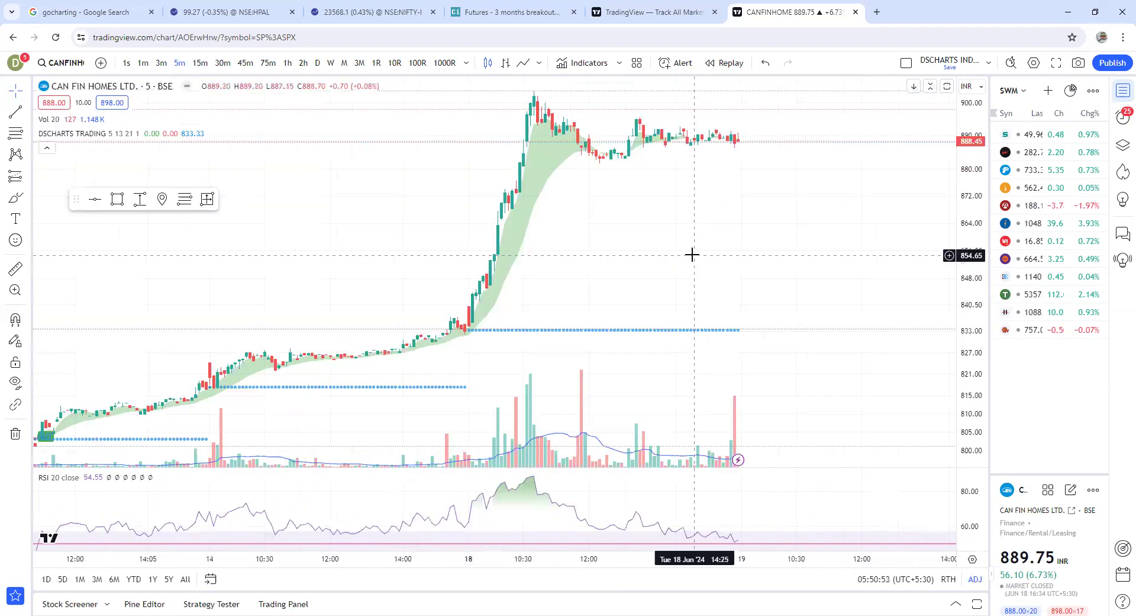
left_click(638, 8)
Step: Search 'EXIDE' and load EXIDEIND (NSE) on the 5-minute chart, then go back to the Chartink list
left_click(509, 12)
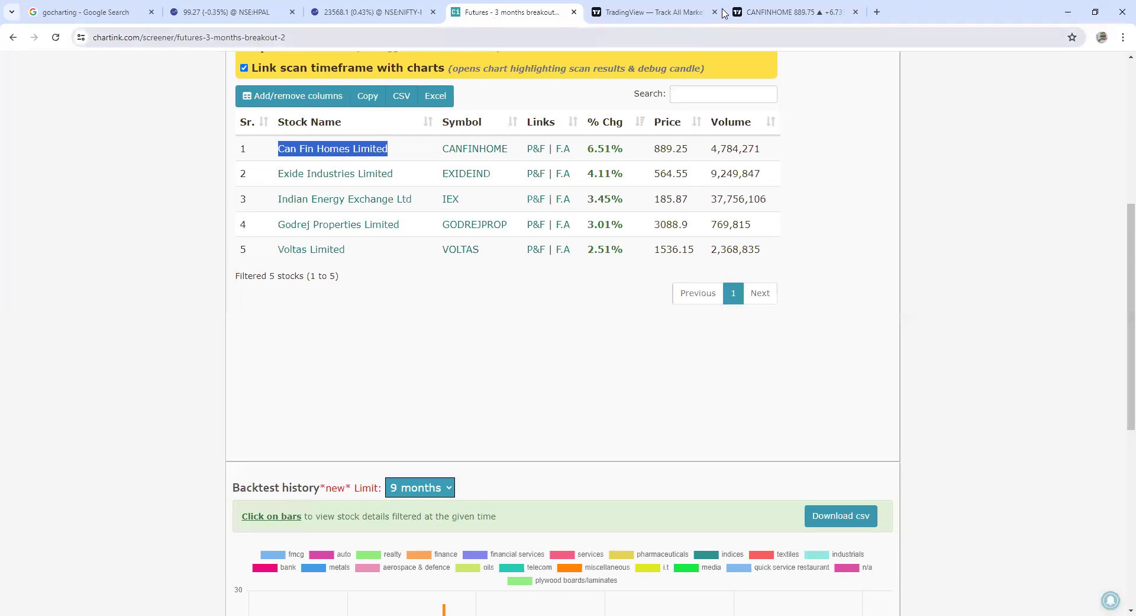
left_click(784, 8)
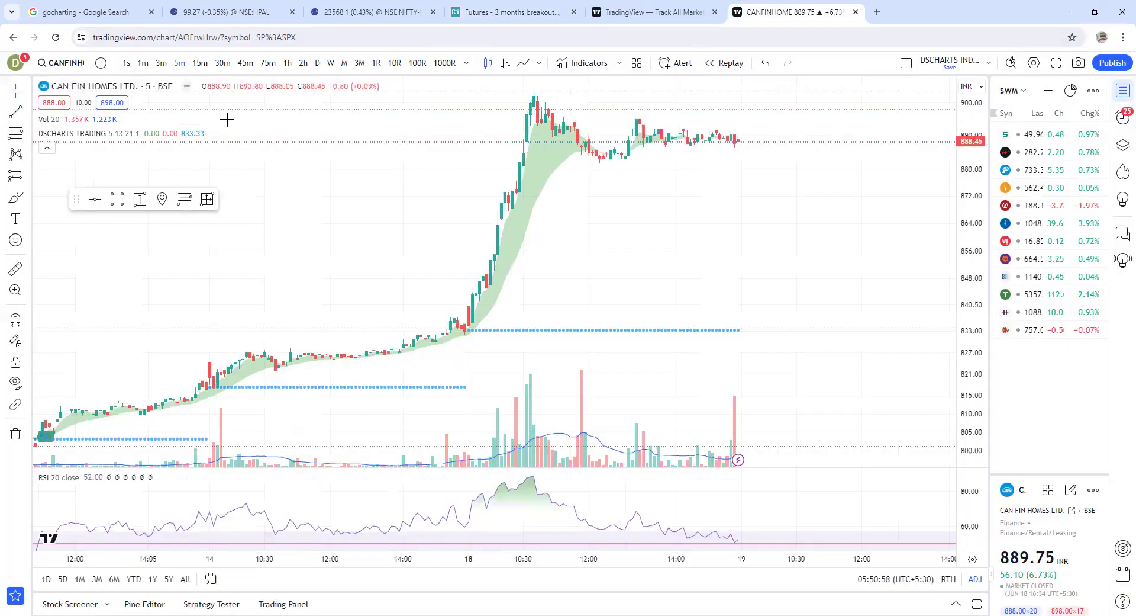
left_click(78, 67)
type("EX")
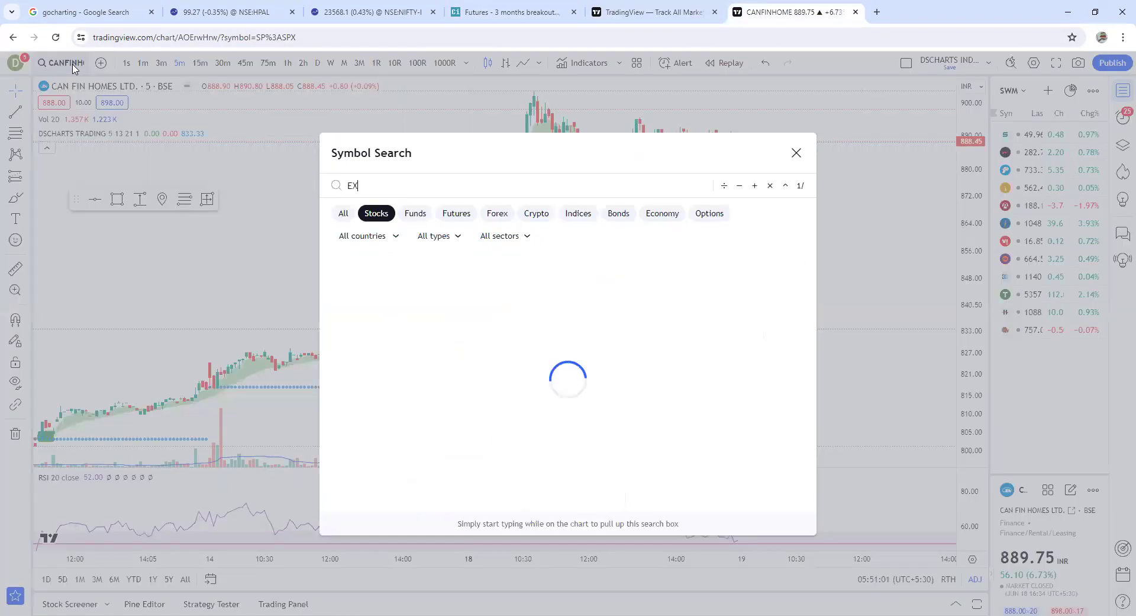
type("IDE")
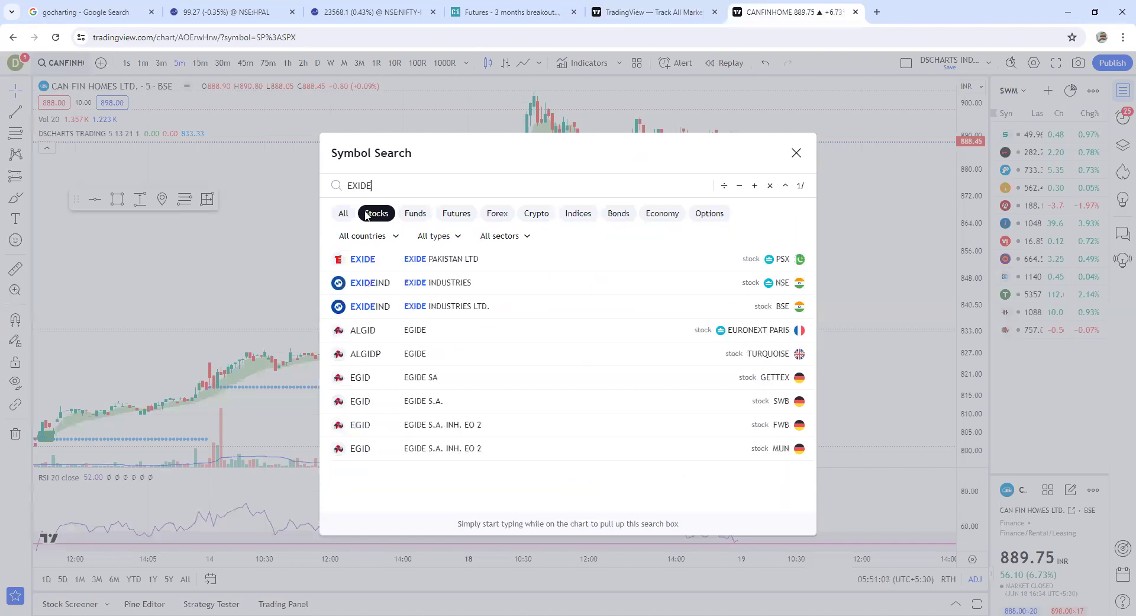
left_click(460, 283)
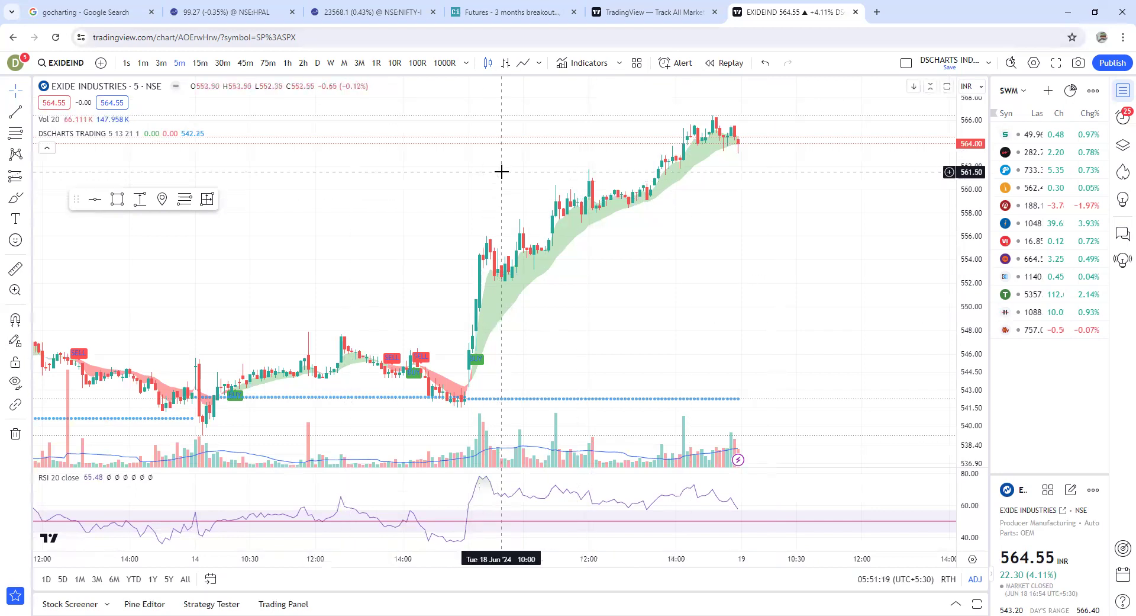
left_click(651, 12)
left_click(510, 12)
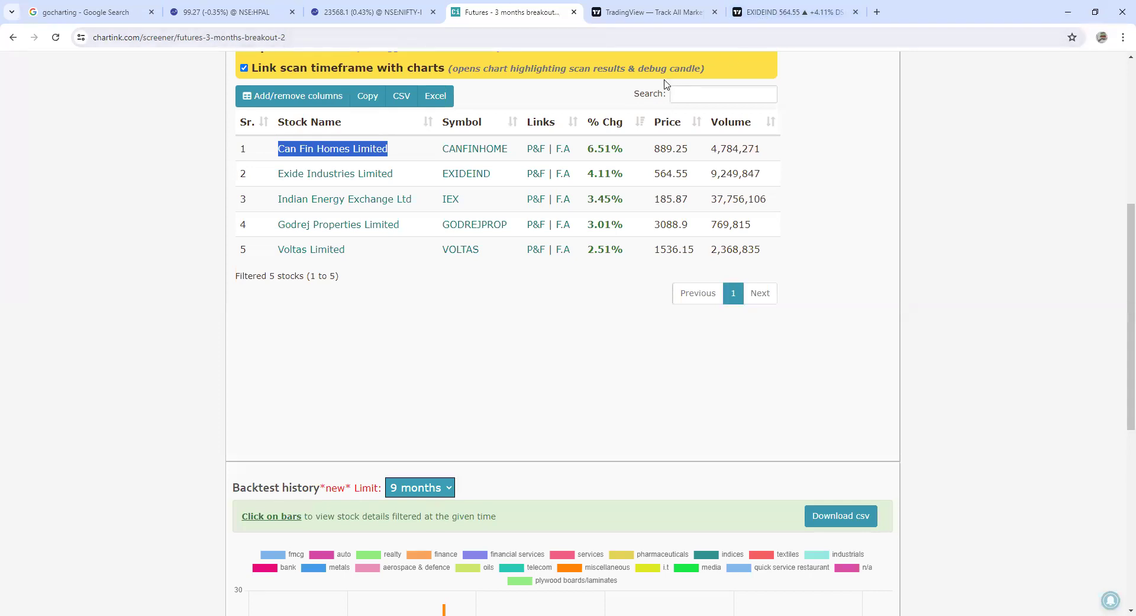
Step: Search 'IEX', load INDIAN ENERGY EXCH (NSE) on 5 minutes, and collapse the indicator legends
left_click(670, 8)
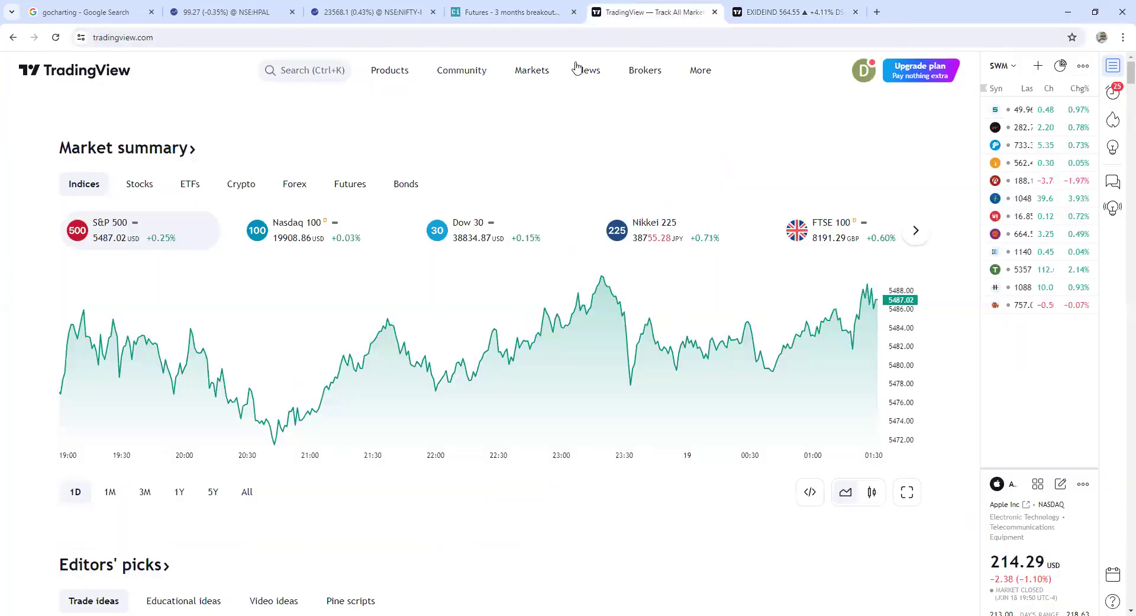
key("ctrl+Tab")
left_click(64, 64)
type("IEX")
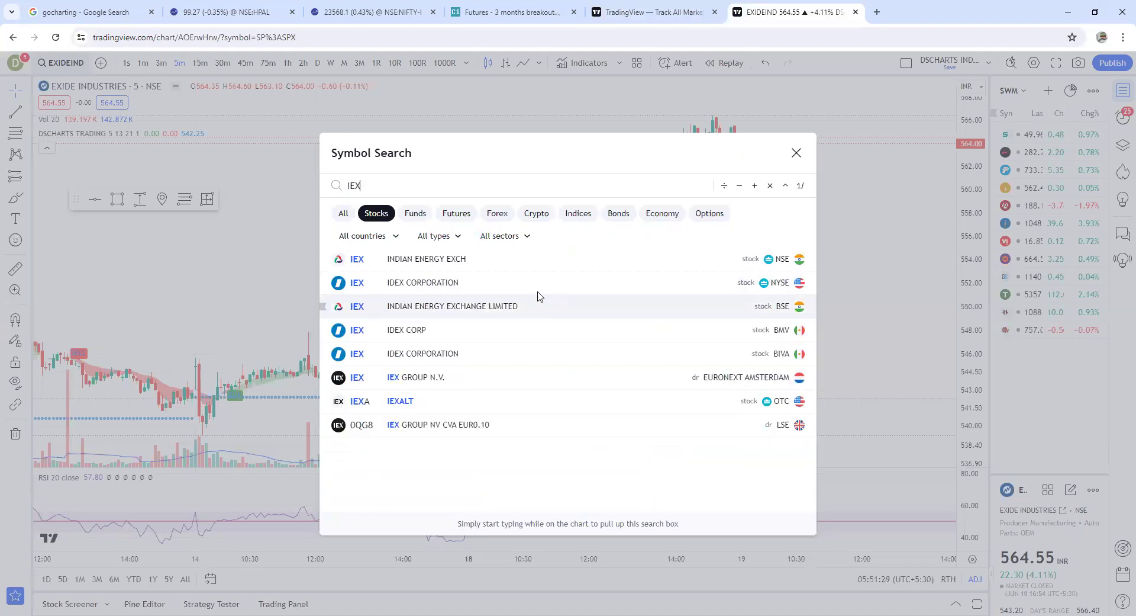
left_click(453, 260)
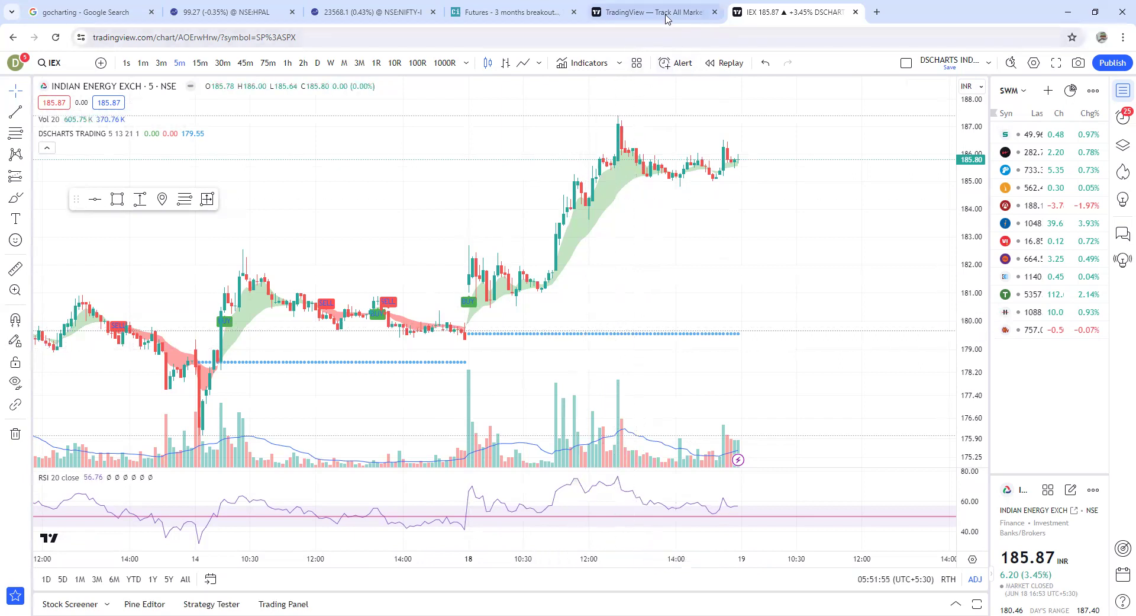
left_click(47, 149)
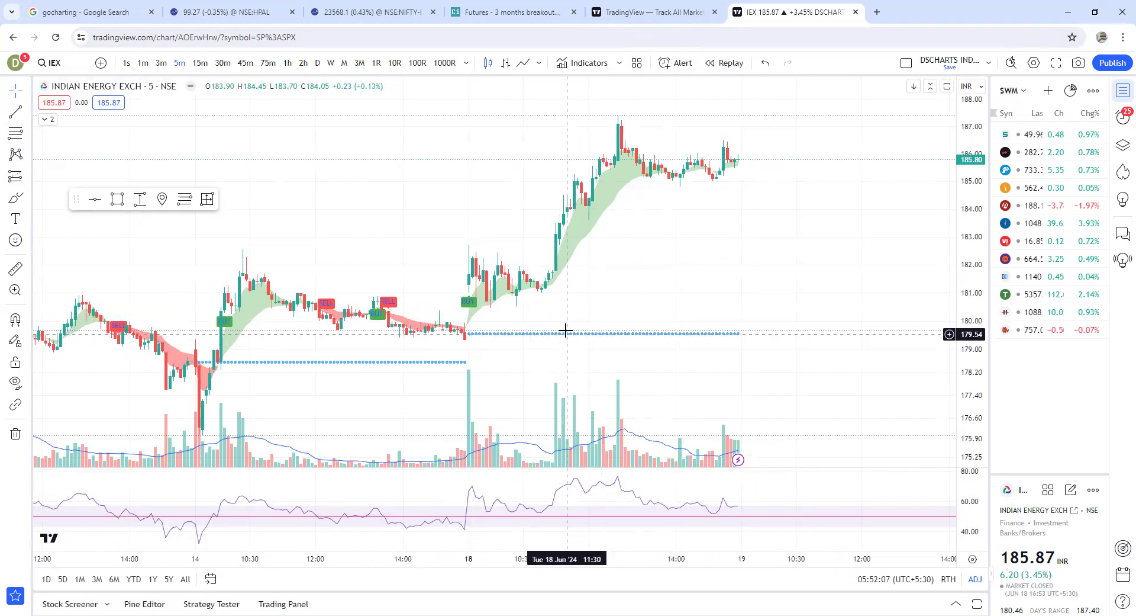
Step: Copy 'Godrej Properties Limited' from Chartink row 4 and load GODREJPROP (NSE), priced at 3,088.90
left_click(497, 13)
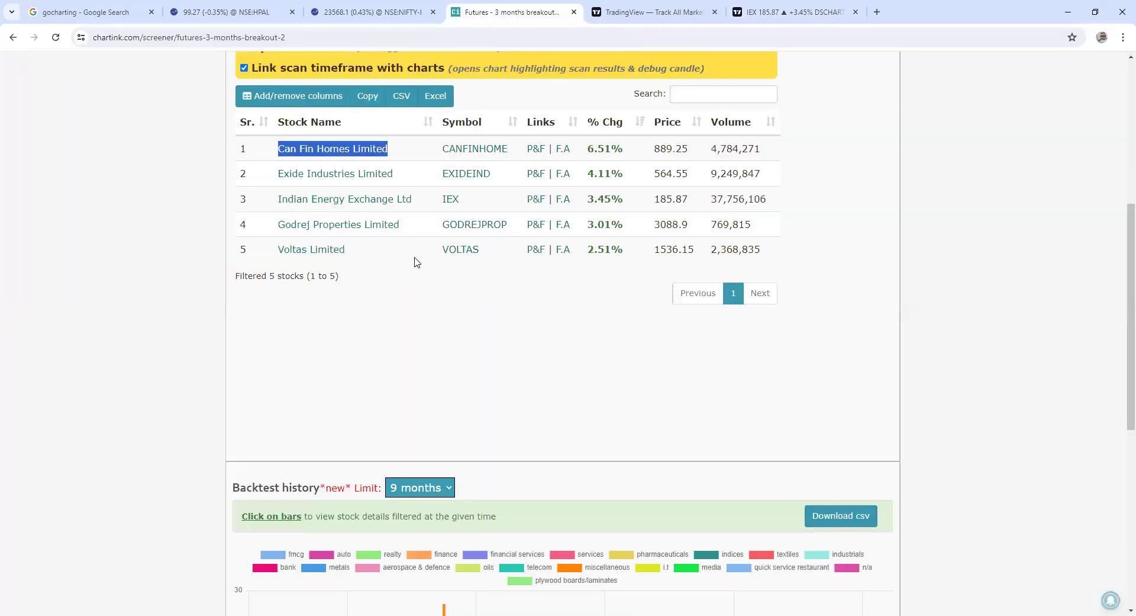
left_click_drag(277, 225, 400, 225)
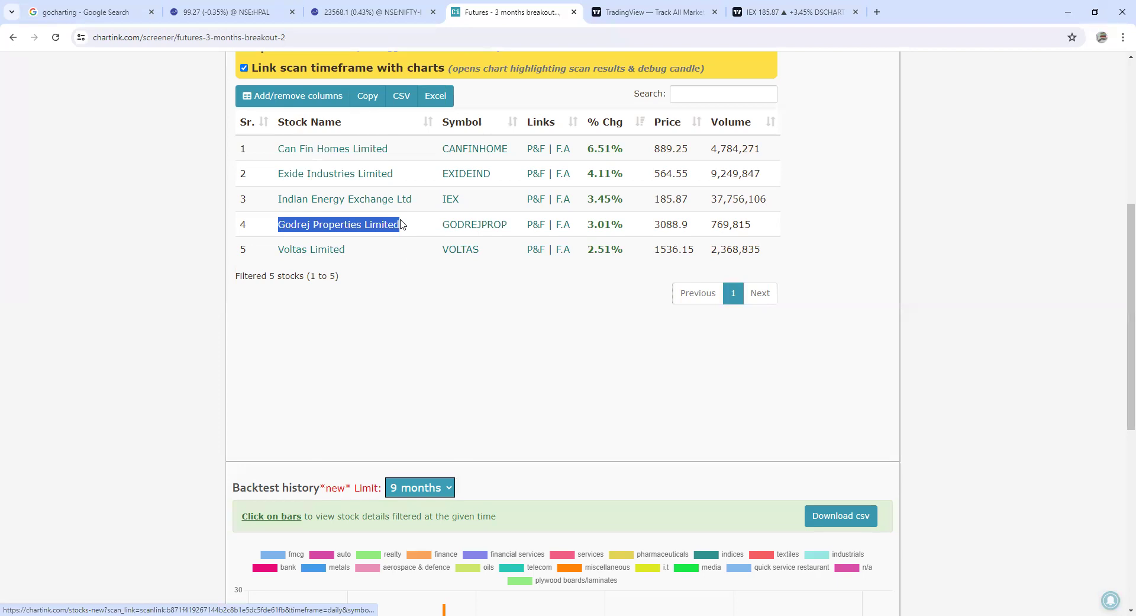
left_click(631, 12)
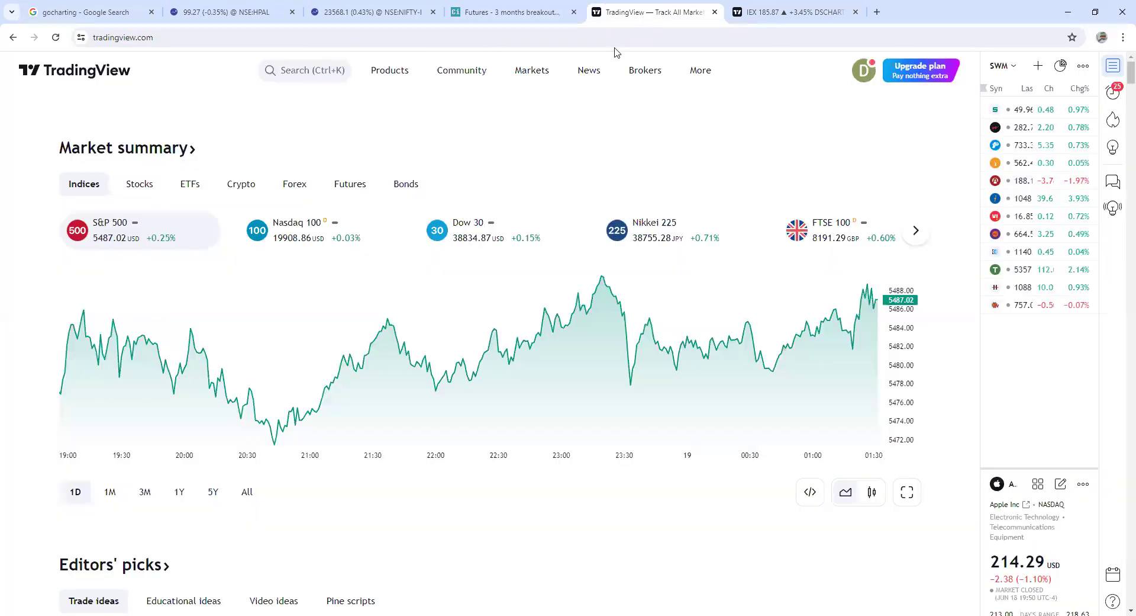
left_click(795, 9)
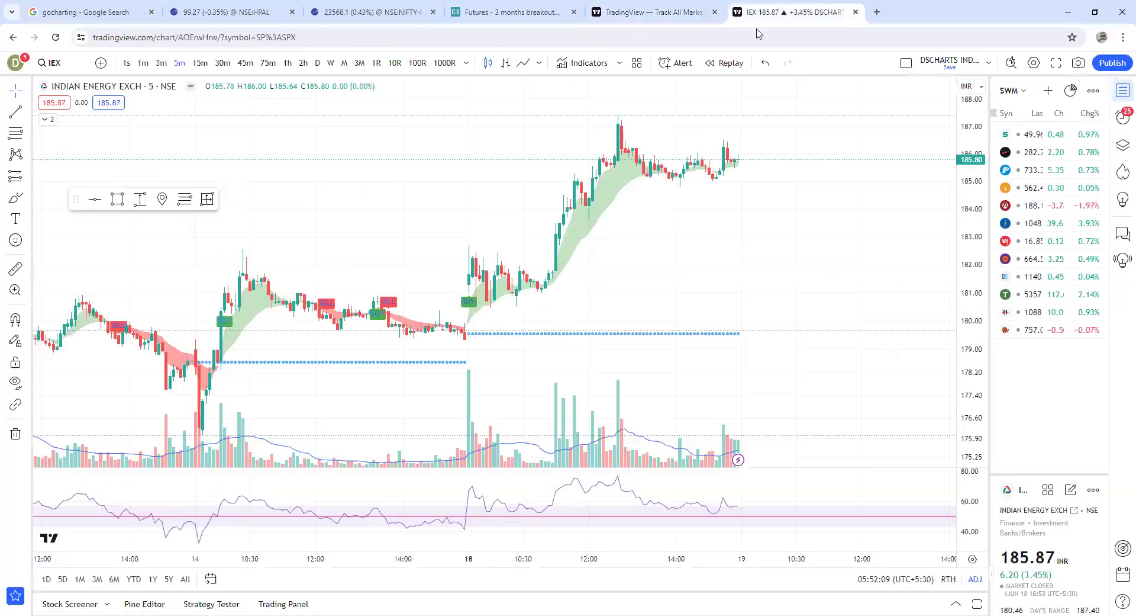
left_click(77, 68)
type("GODREJ PROPERTIES LIMITED")
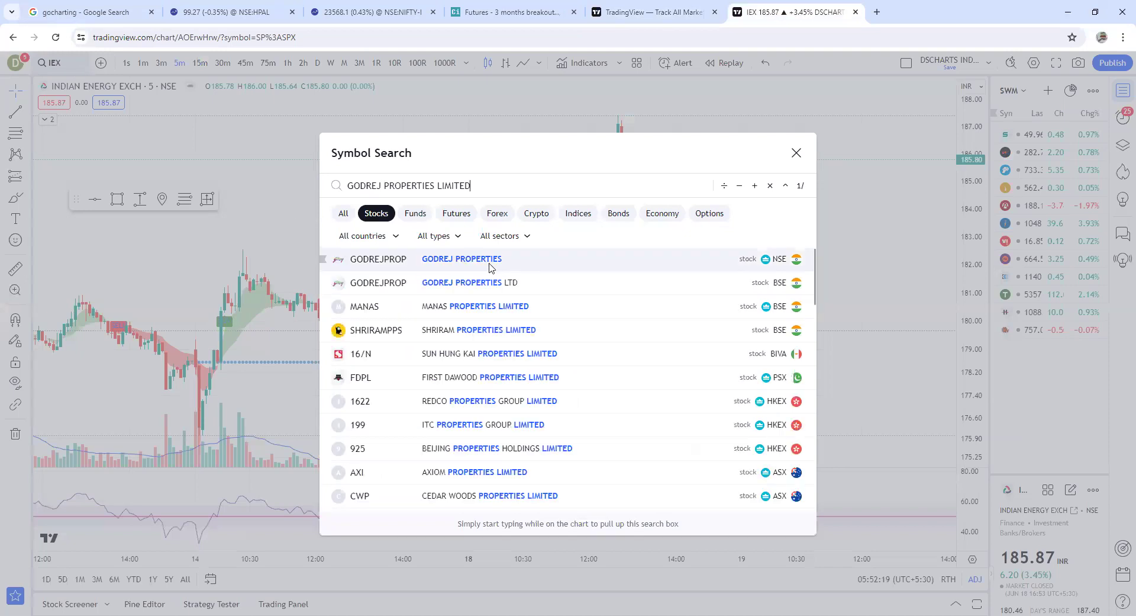
left_click(490, 266)
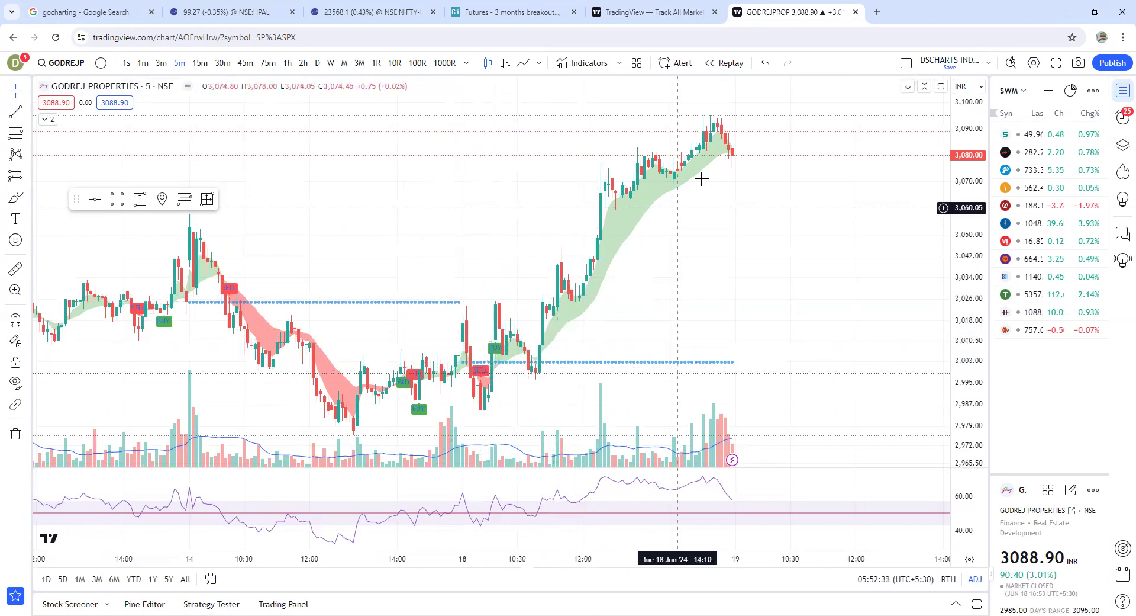
left_click(649, 4)
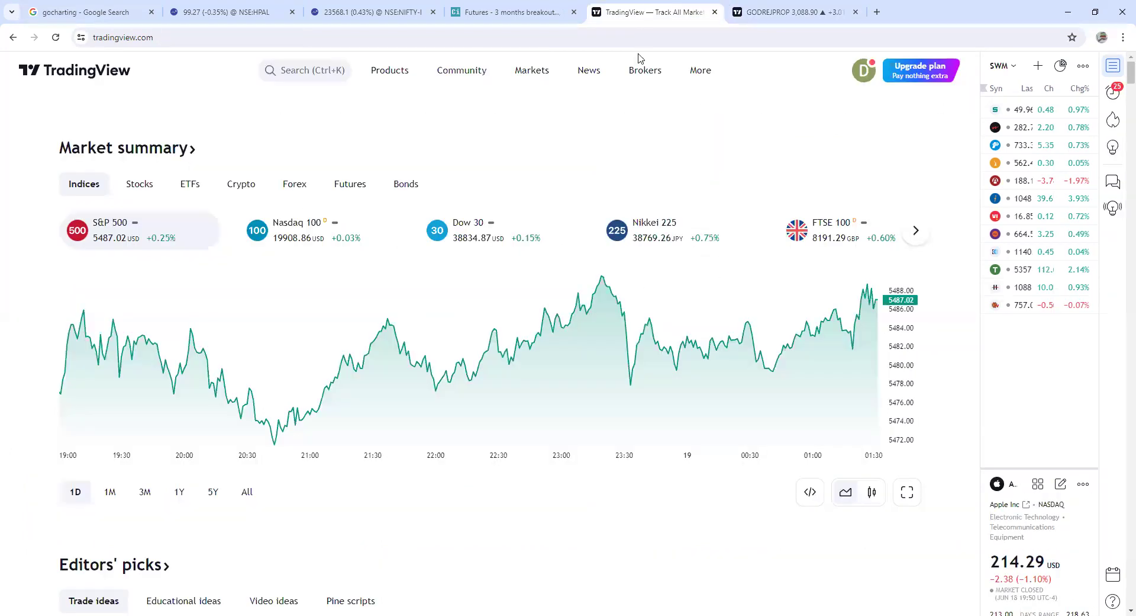
Step: Copy 'Voltas Limited' from Chartink row 5, load VOLTAS (NSE) at 1,536.15, and return to the screener
left_click(527, 7)
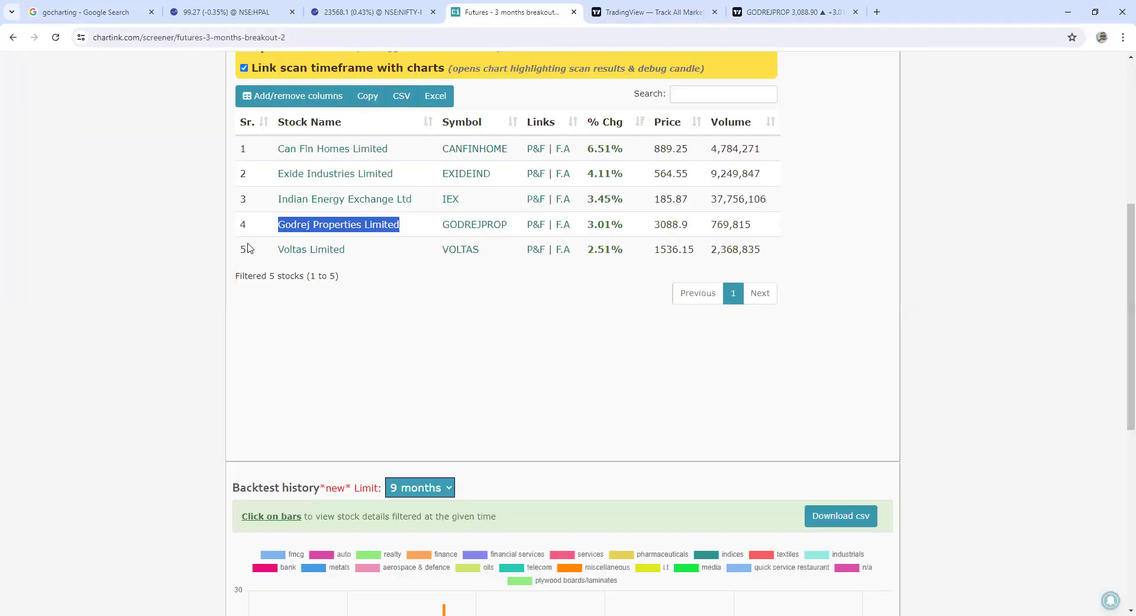
left_click_drag(278, 249, 347, 248)
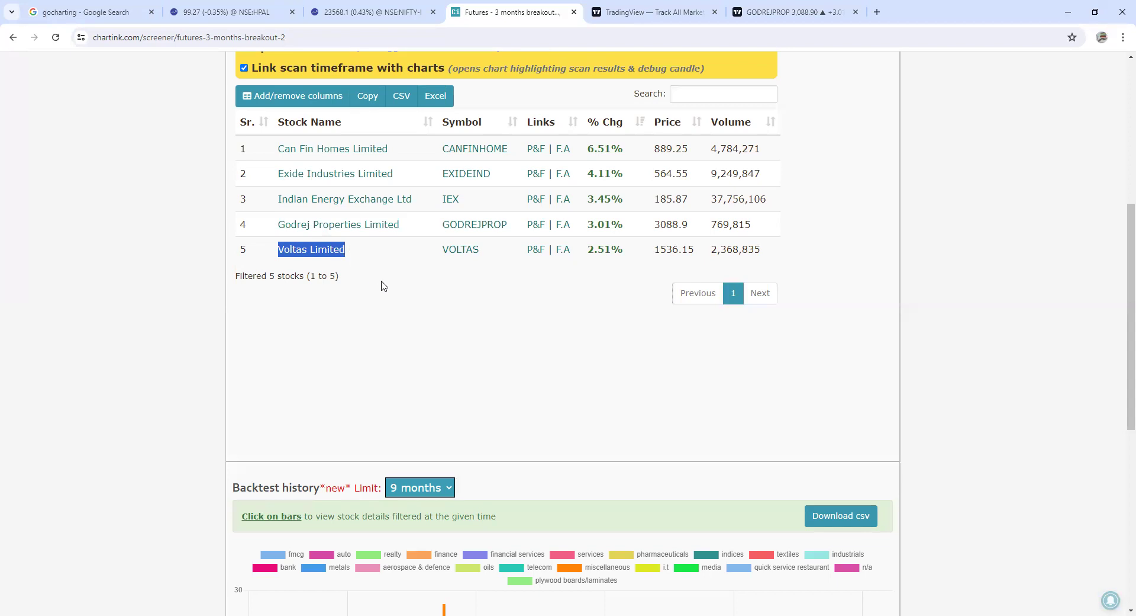
left_click(770, 8)
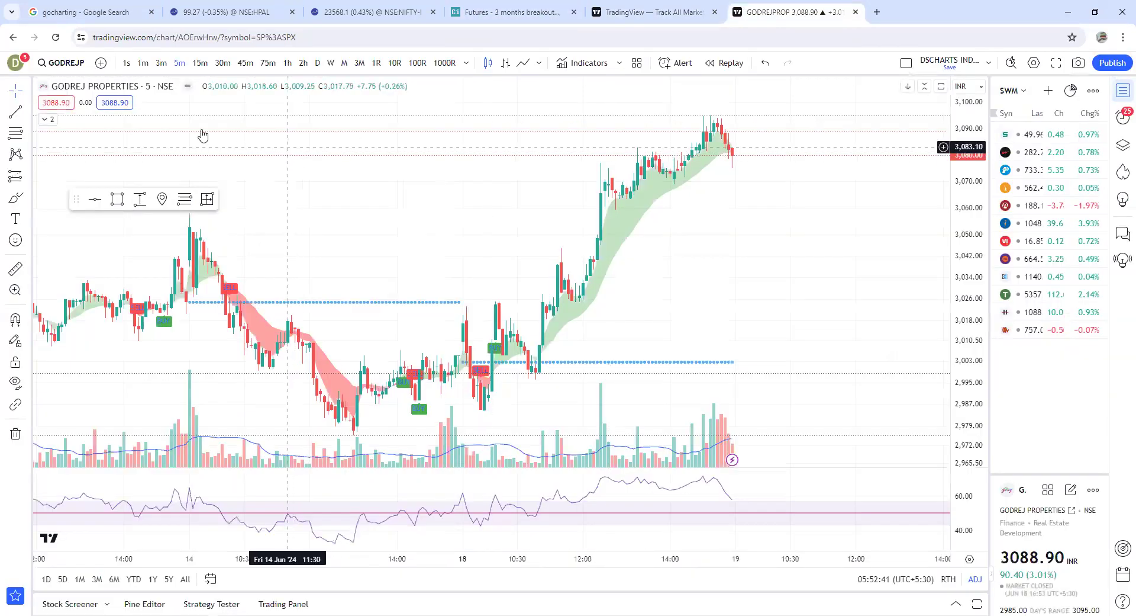
type("VOLTAS LIMITED")
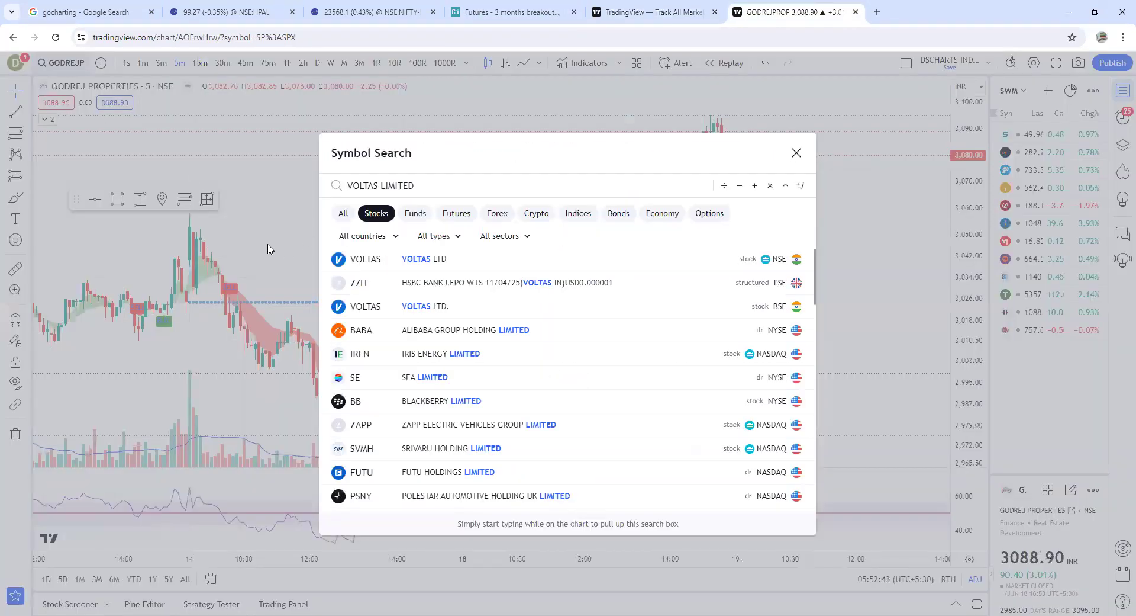
left_click(407, 258)
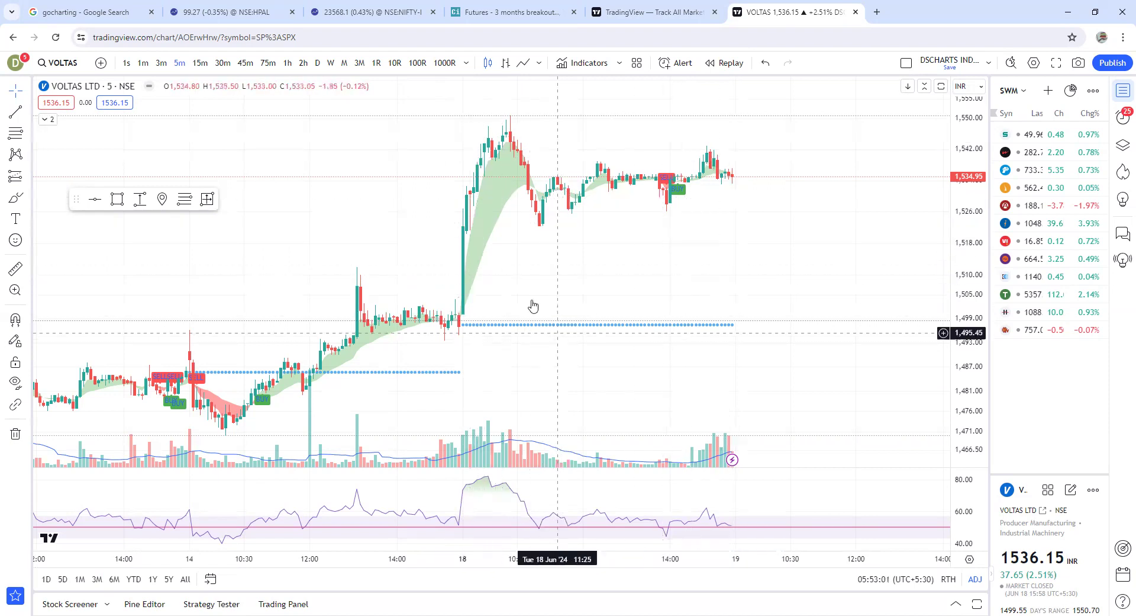
left_click(658, 7)
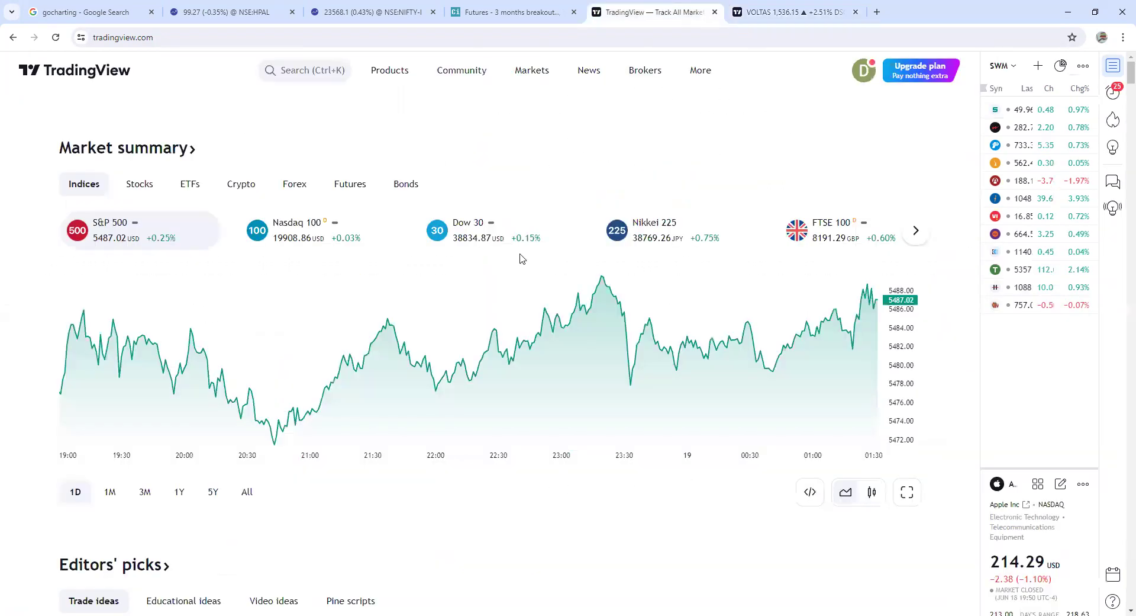
left_click(507, 7)
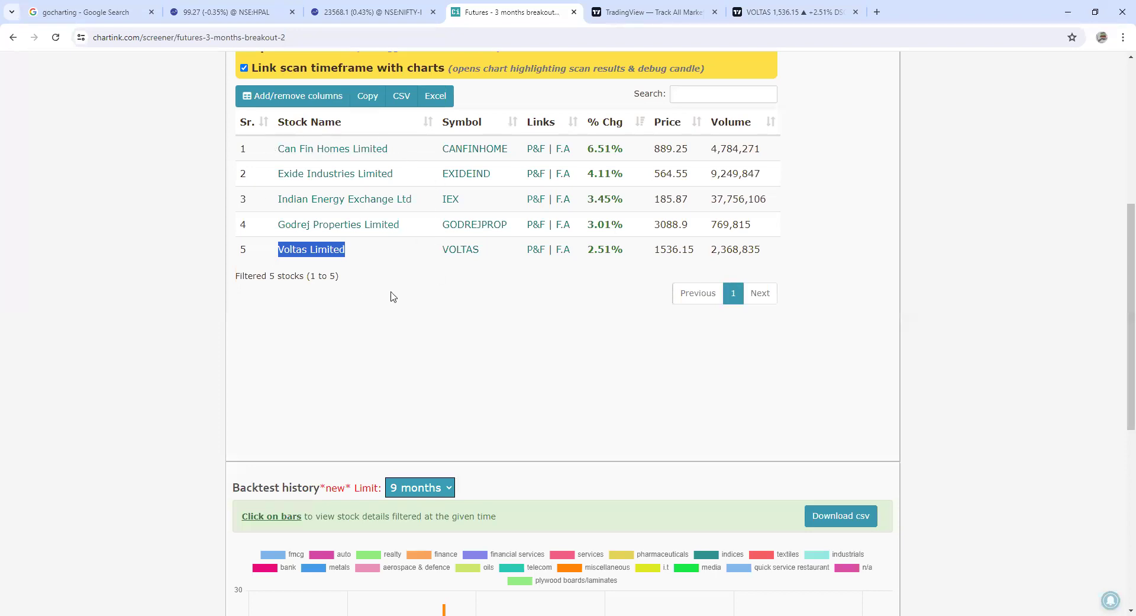